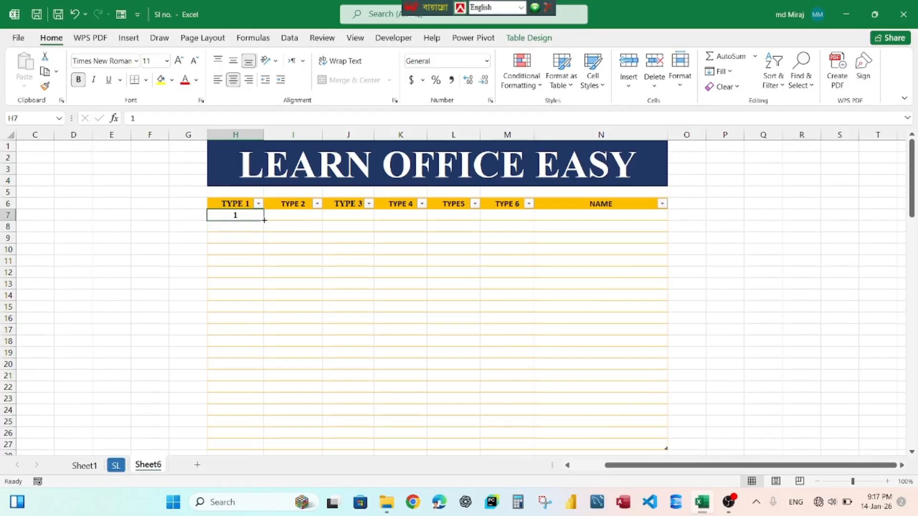
Fill the TYPE 1 column from row 7 to row 23 as a numbered series 1 to 17 using Auto Fill.
drag(264, 220, 260, 409)
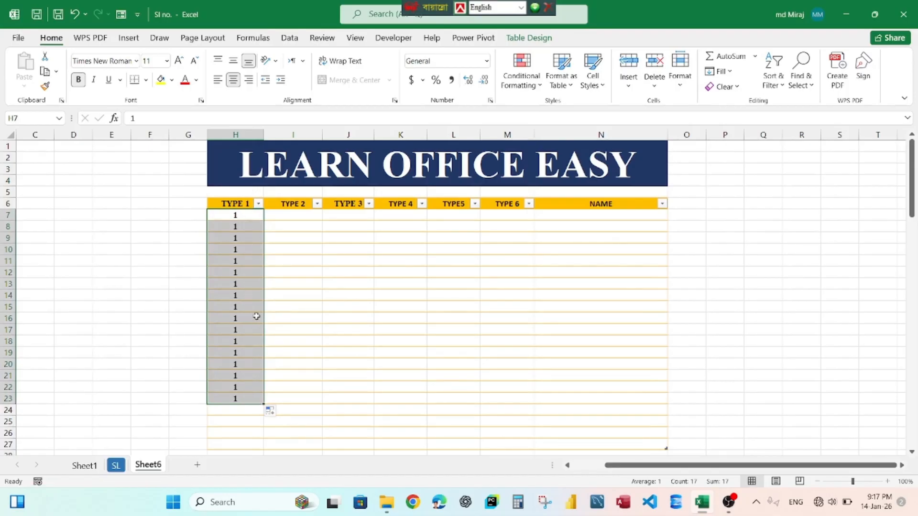
click(282, 413)
click(306, 358)
click(294, 306)
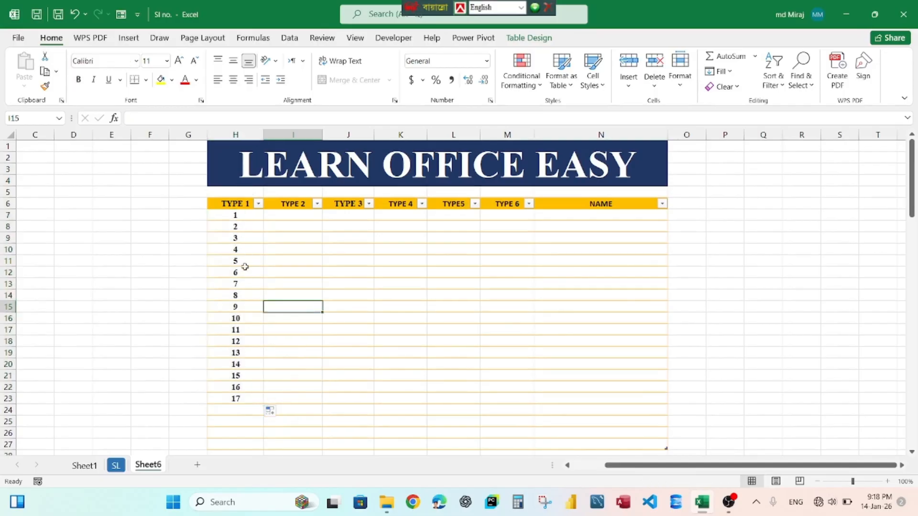
Enter 1 and 2 in the first two TYPE 2 cells and extend them down to row 23 as a series.
click(309, 215)
text(1)
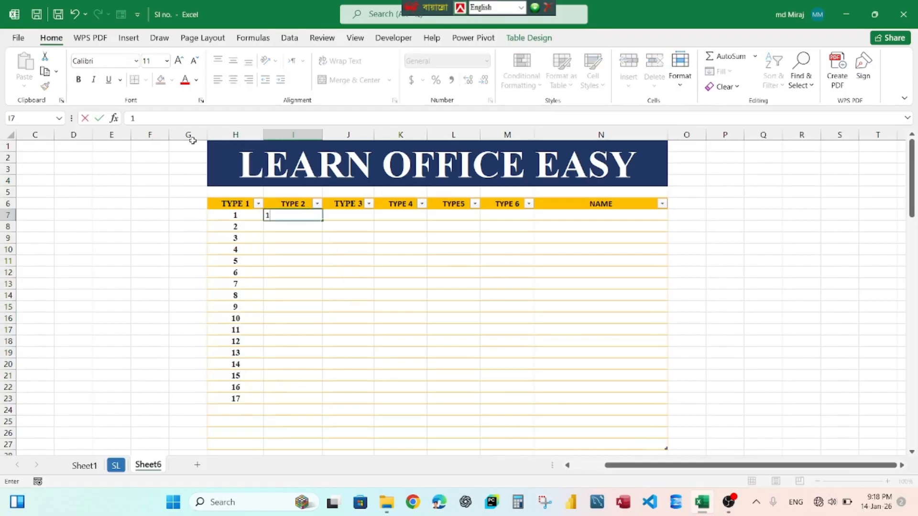
key(Return)
text(2)
key(Return)
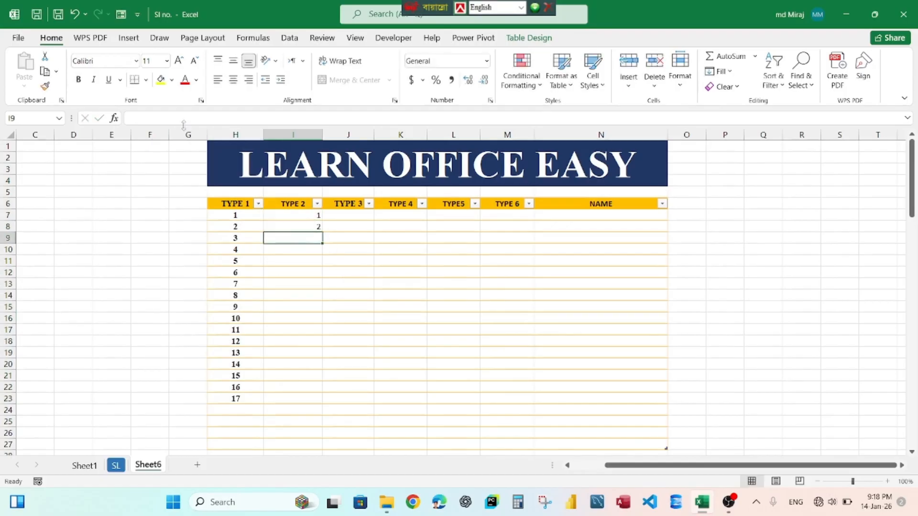
drag(309, 216, 326, 400)
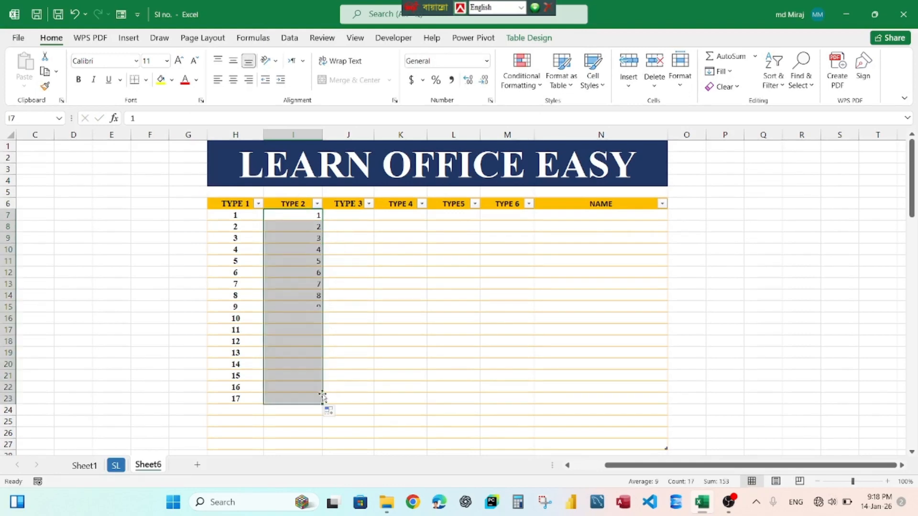
click(352, 328)
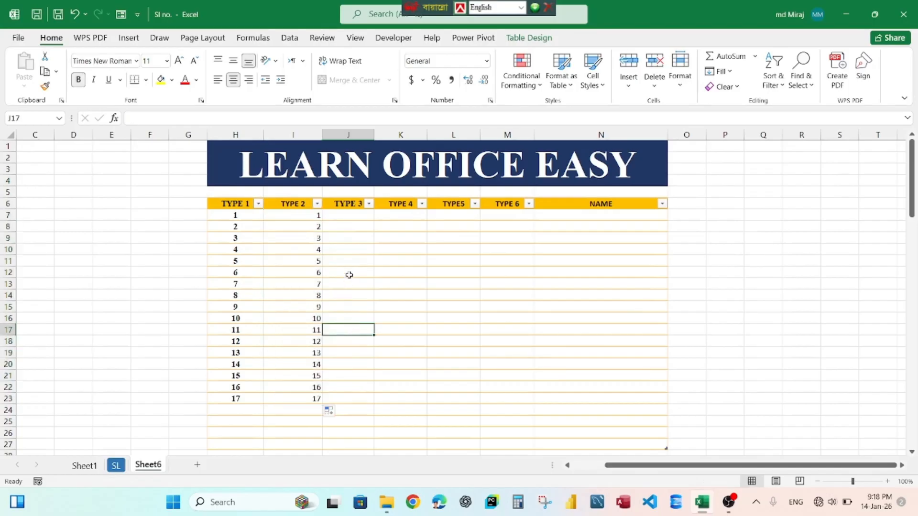
Enter 1 in the first TYPE 3 cell.
click(355, 215)
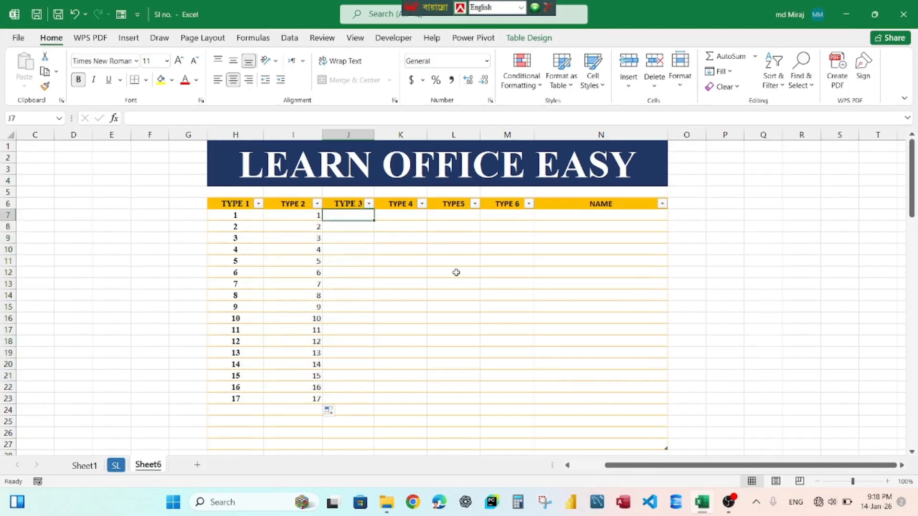
text(1)
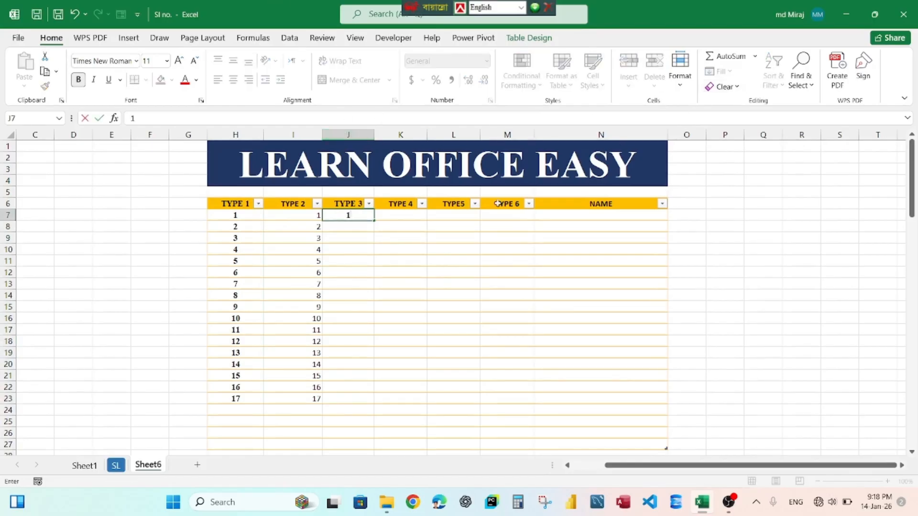
click(352, 227)
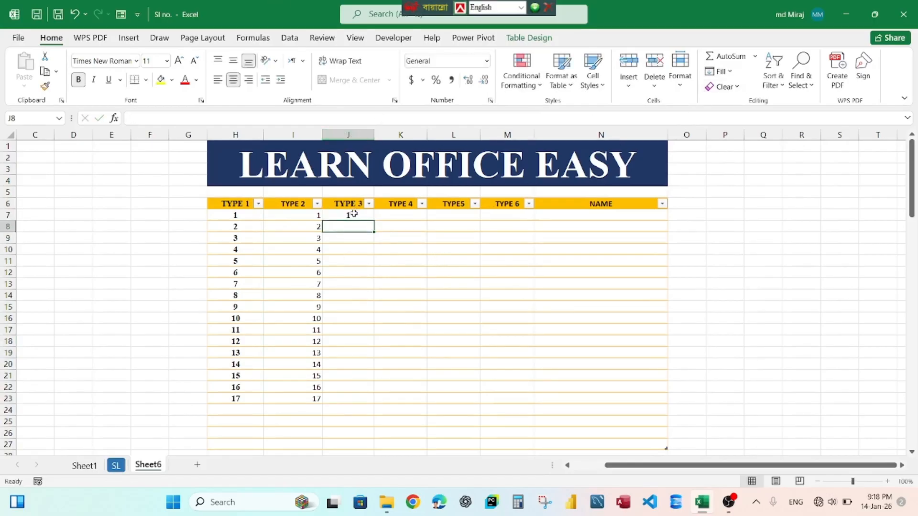
click(354, 214)
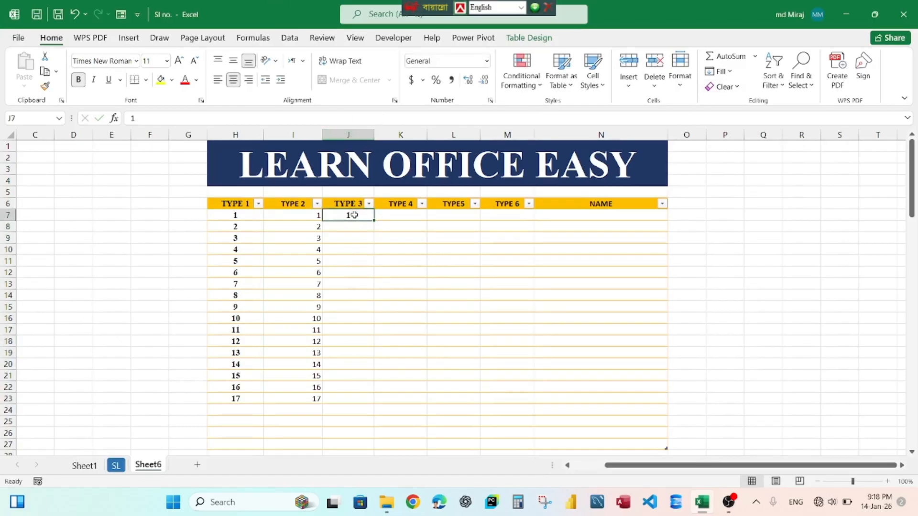
Fill a linear series down the TYPE 3 column with step value 1 and stop value 17.
click(728, 71)
click(747, 172)
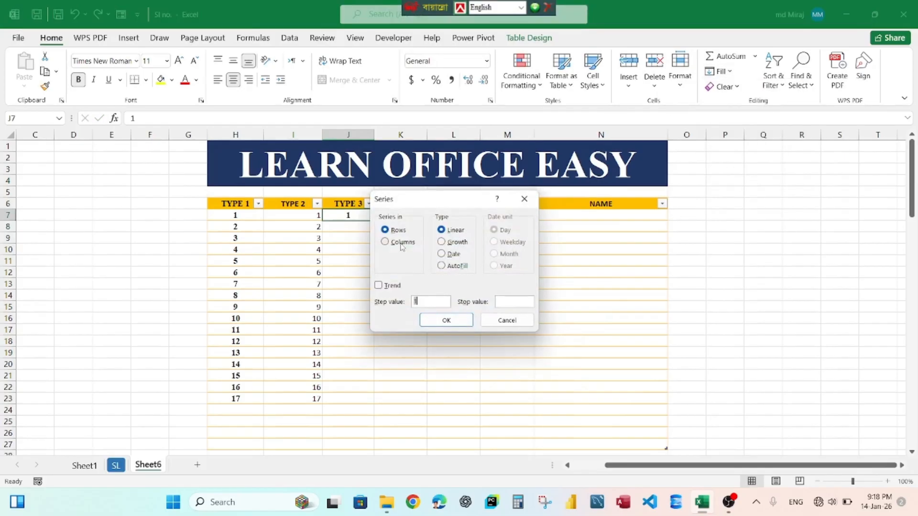
click(403, 242)
text(7)
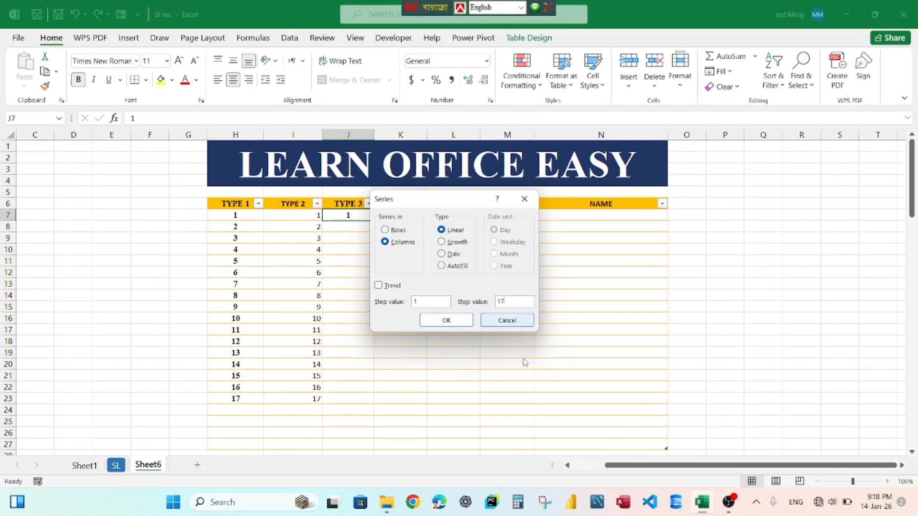
click(445, 320)
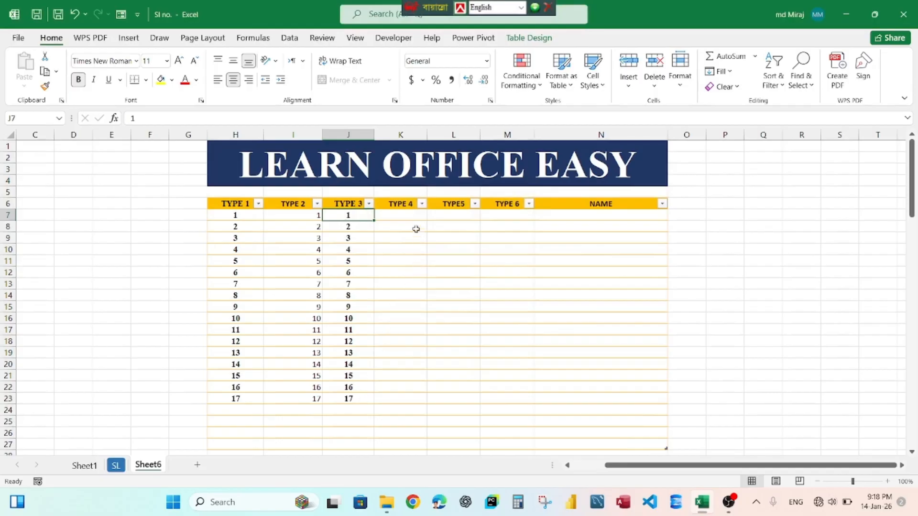
Delete worksheet row 9 from the table.
click(409, 213)
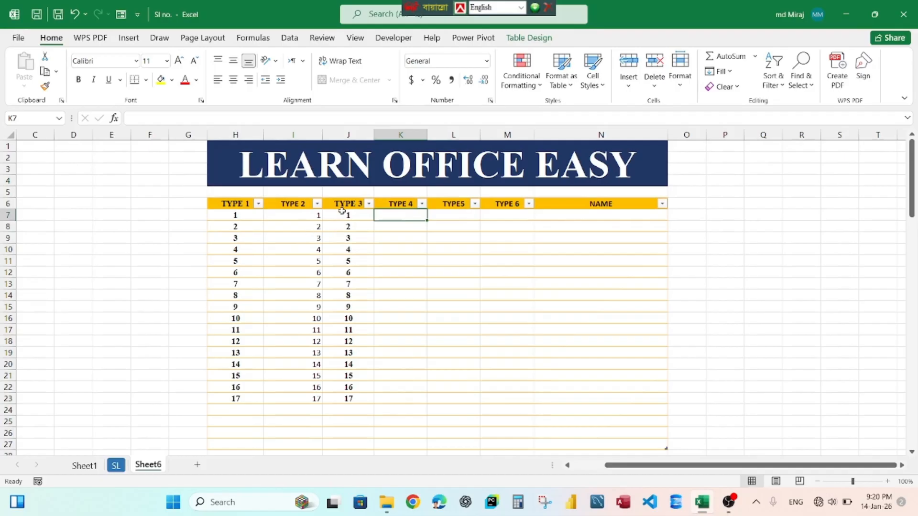
click(9, 238)
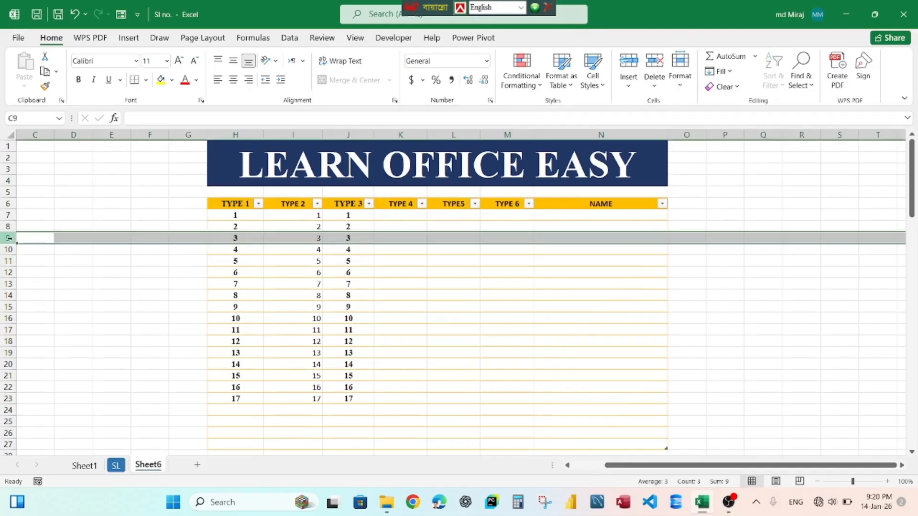
right_click(9, 237)
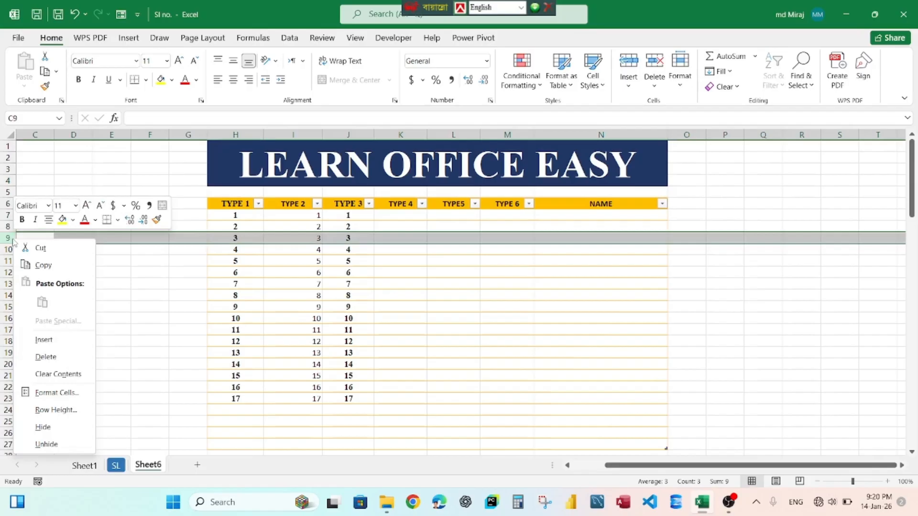
click(45, 357)
click(399, 284)
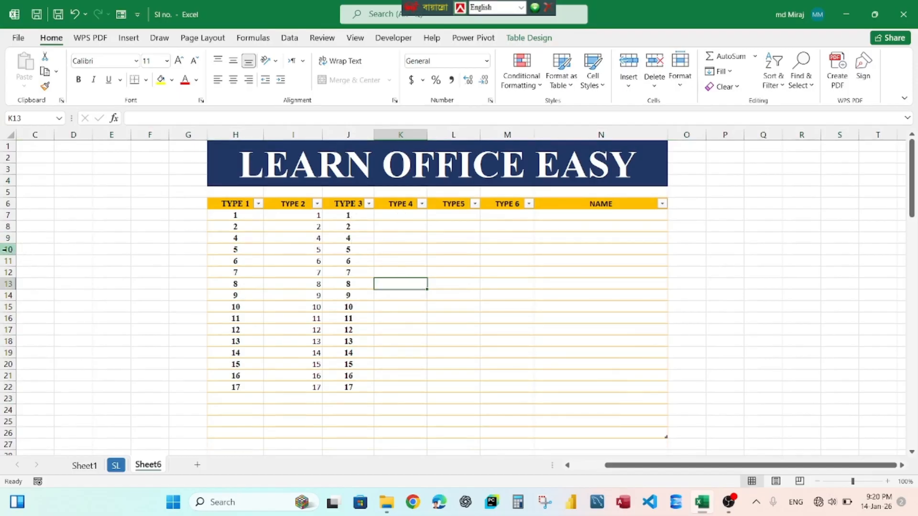
Enter the formula =ROW()-6 in the first TYPE 4 cell.
click(412, 215)
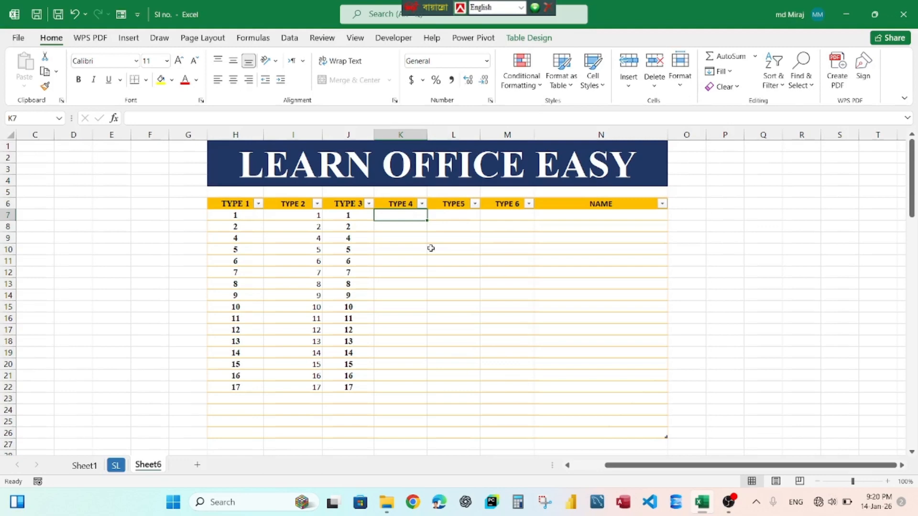
text(=)
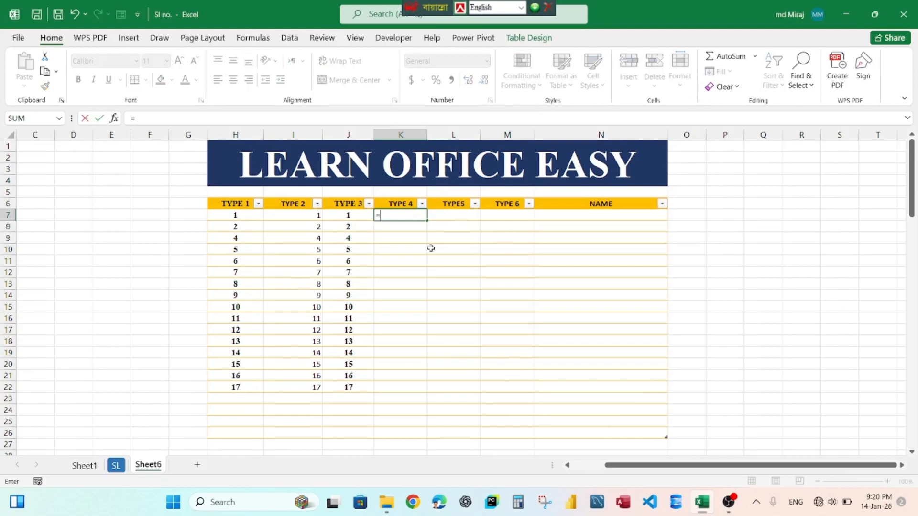
text(row)
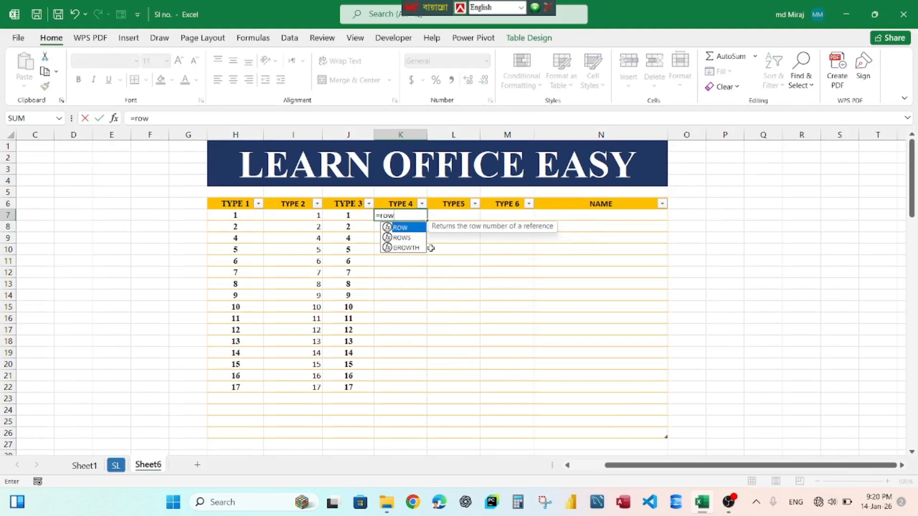
key(Tab)
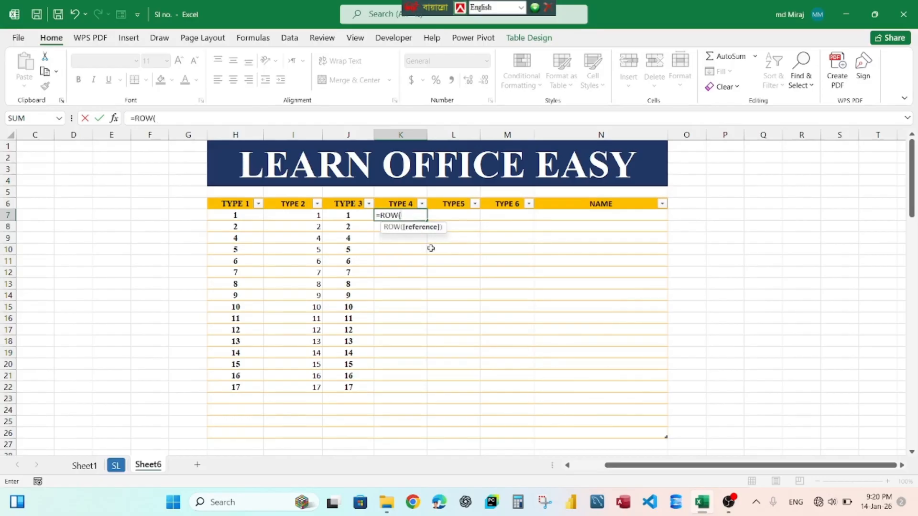
text()-)
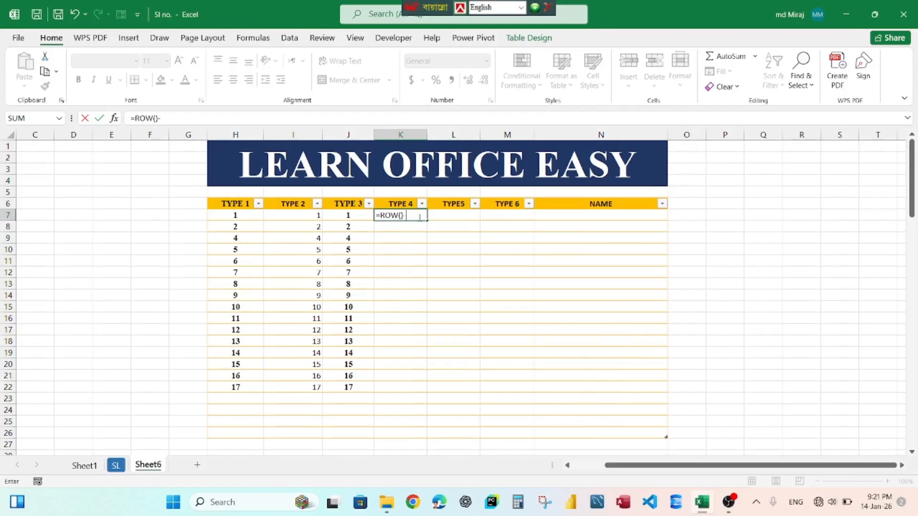
text(6)
key(Return)
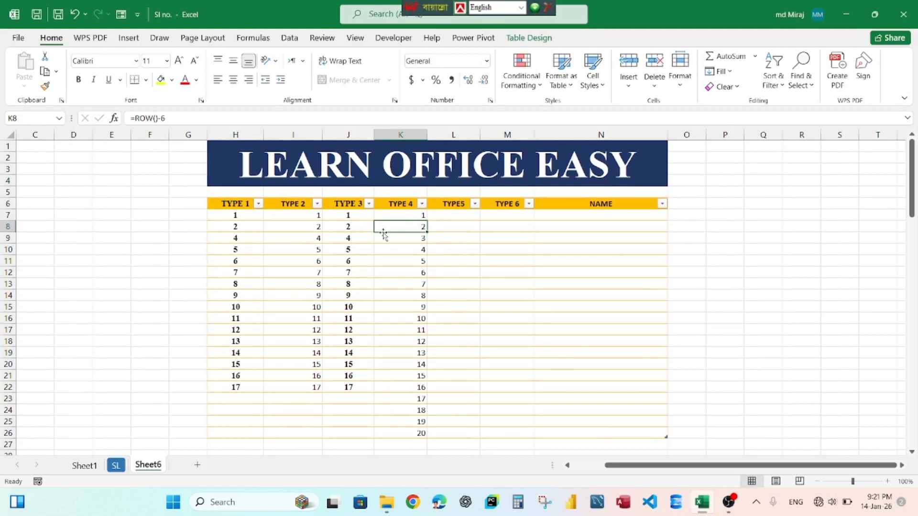
Delete worksheet row 10 from the table.
click(9, 249)
right_click(9, 249)
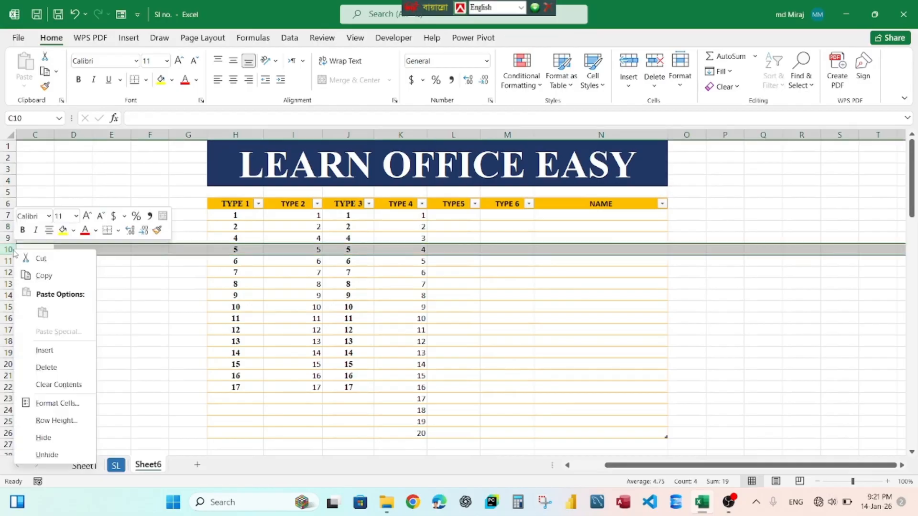
click(60, 372)
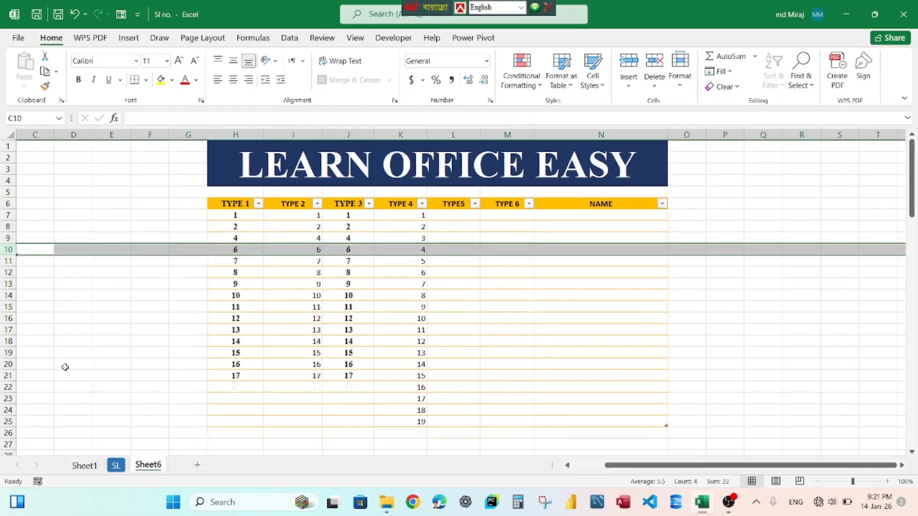
click(408, 295)
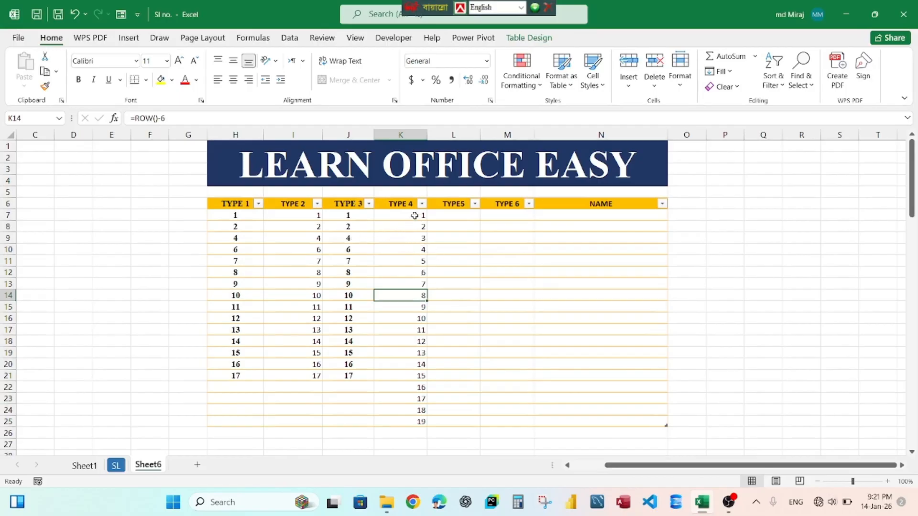
click(421, 216)
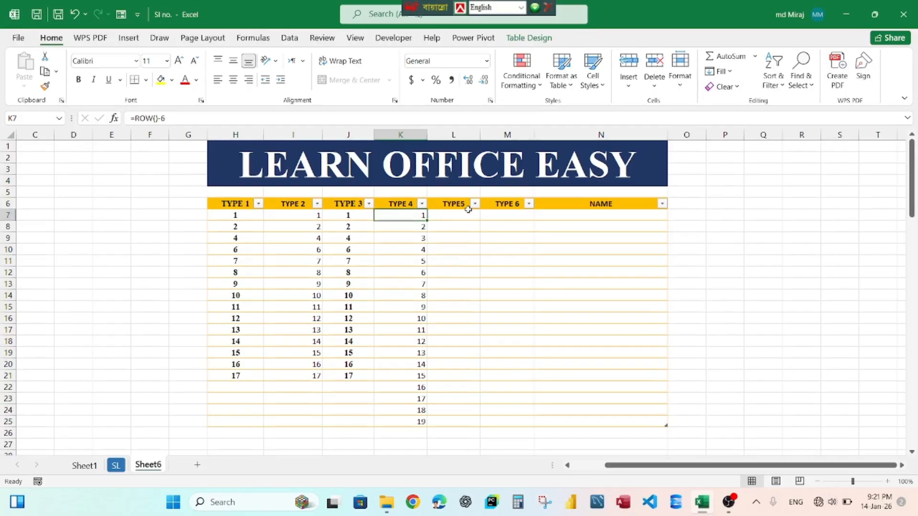
click(457, 216)
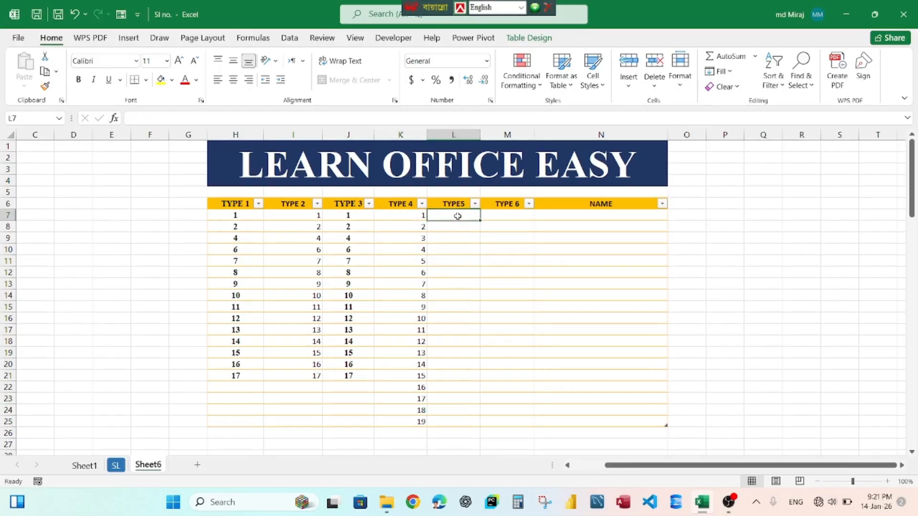
click(600, 216)
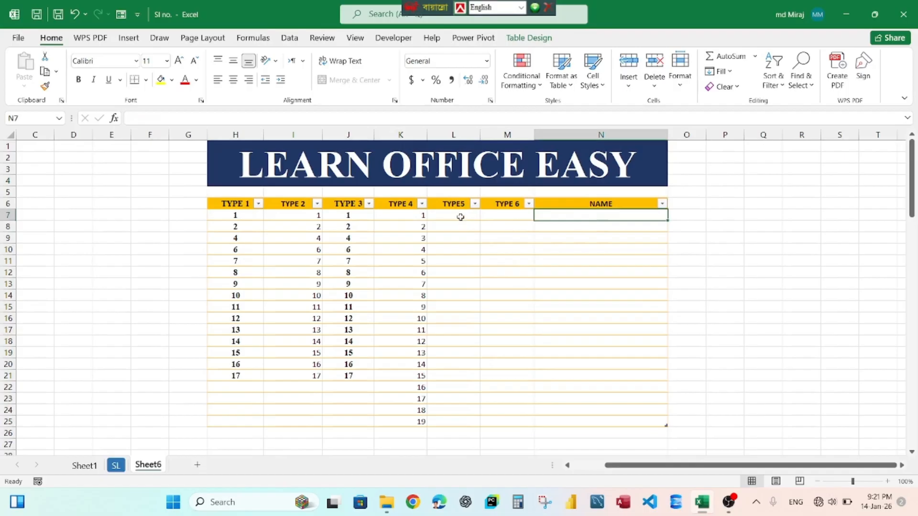
drag(460, 216, 459, 334)
click(592, 216)
click(460, 217)
click(572, 226)
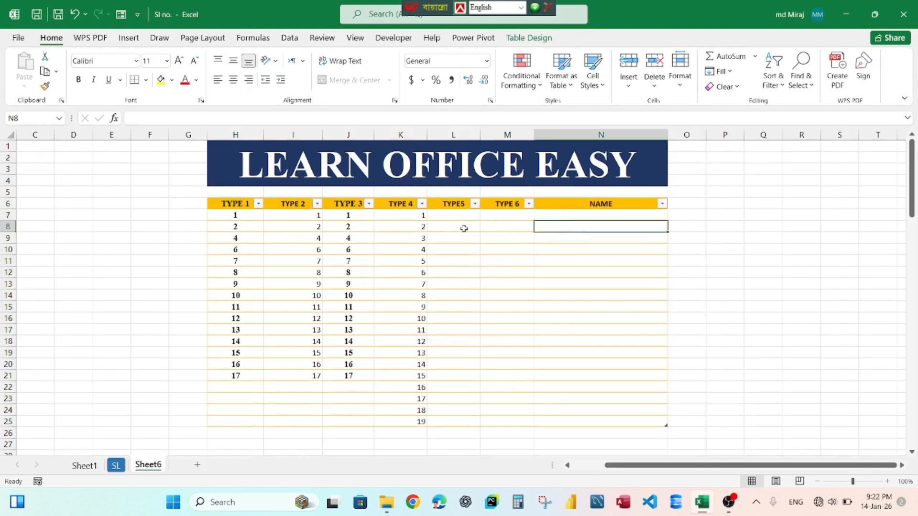
click(462, 228)
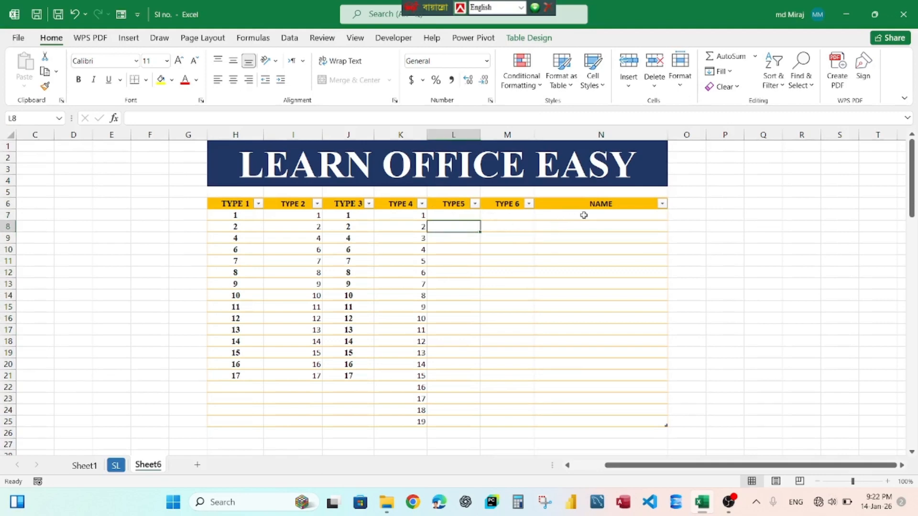
Write an IF formula in the first TYPE5 cell returning blank when the row's NAME is empty, otherwise ROW(1:1).
click(460, 214)
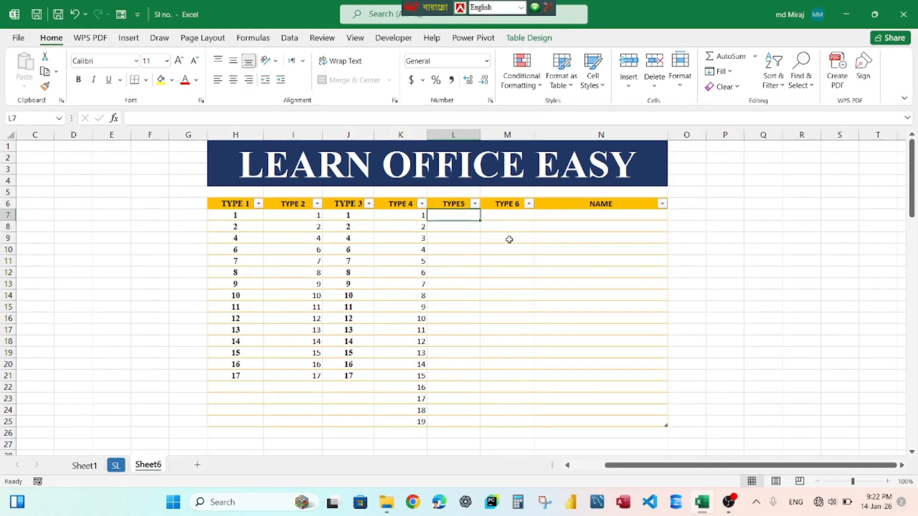
text(=)
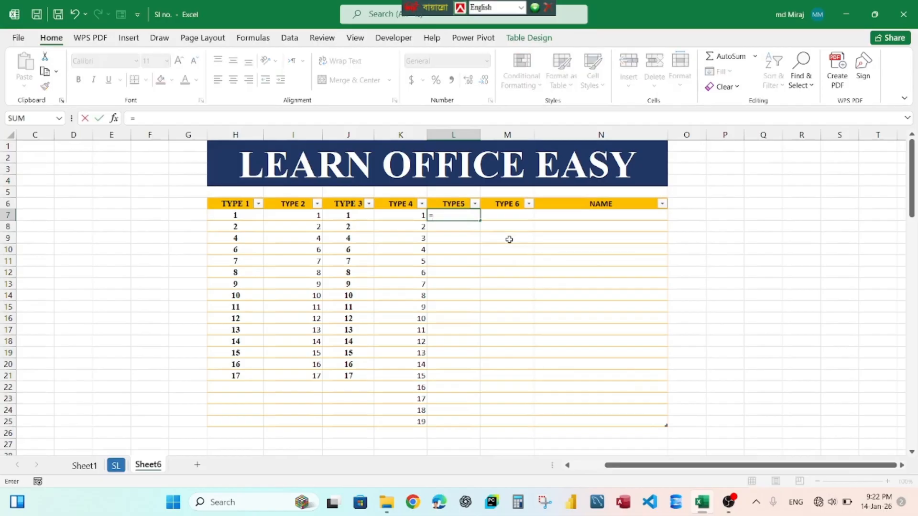
text(IF()
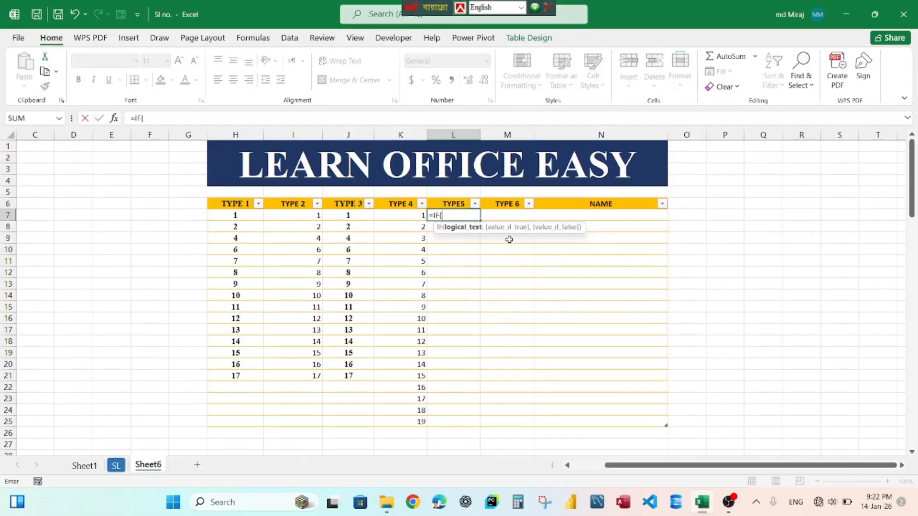
click(603, 215)
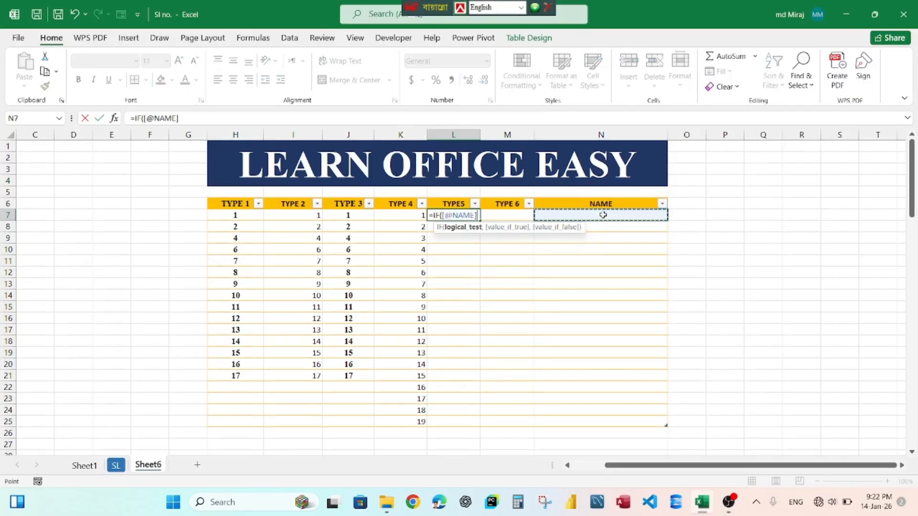
text(=)
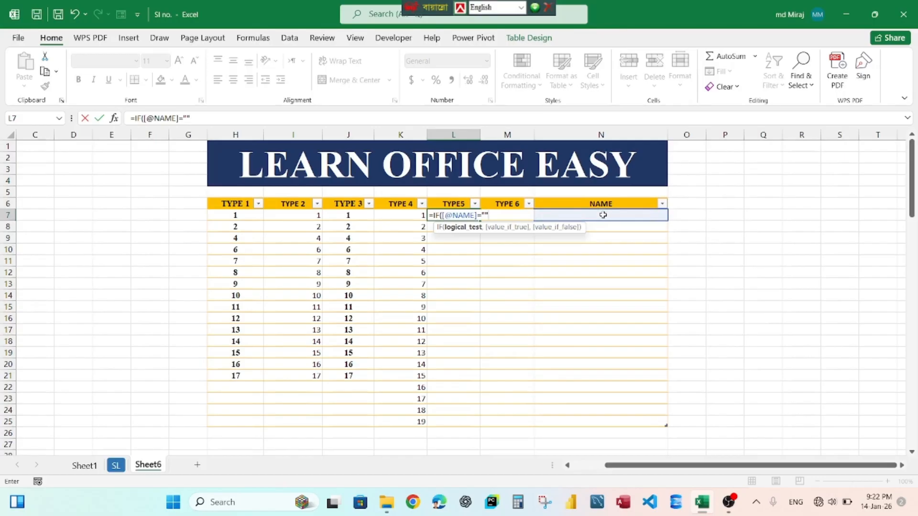
text("",)
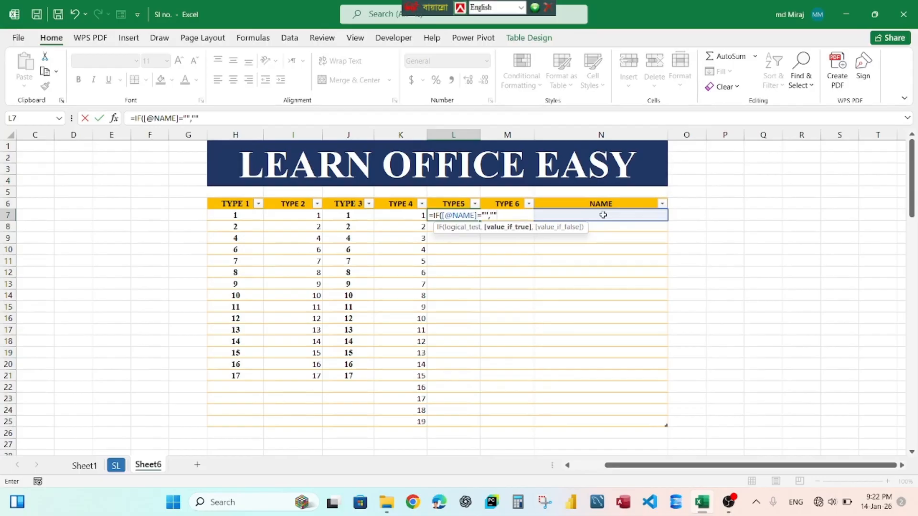
text("",)
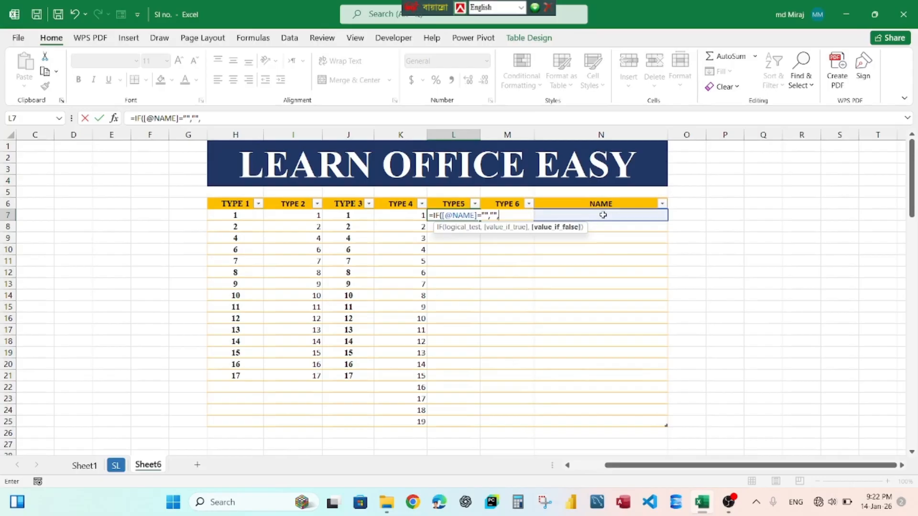
text(r)
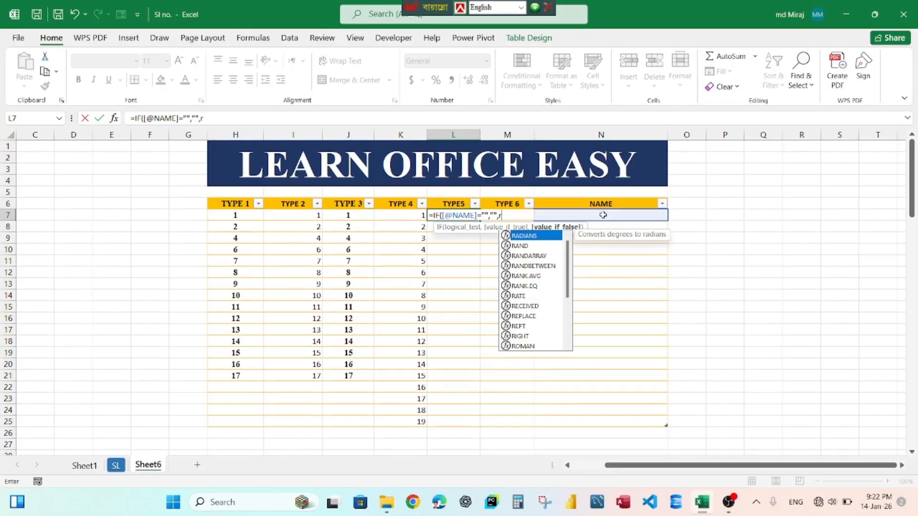
text(ow)
key(Tab)
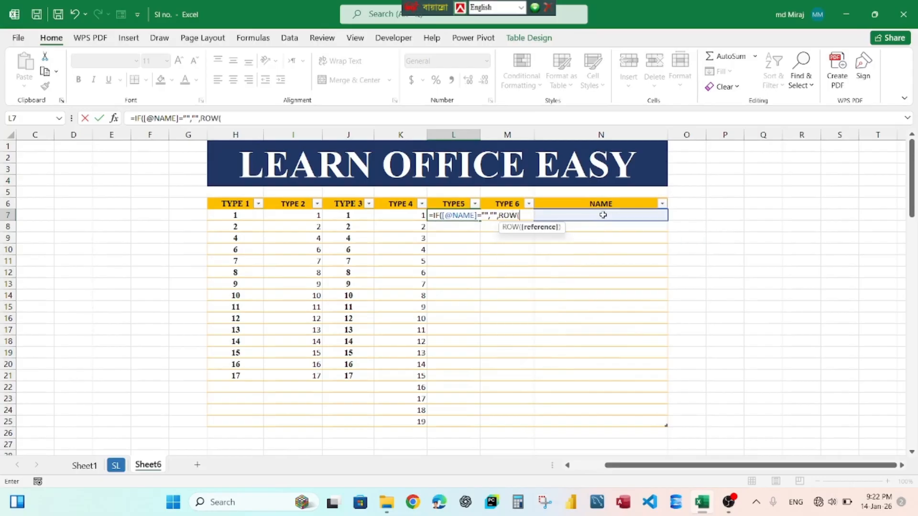
text(1:1)
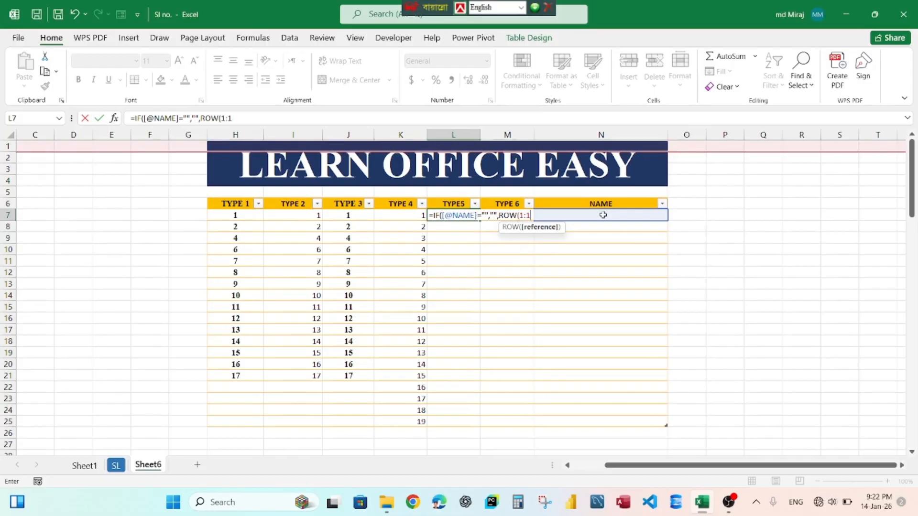
text())
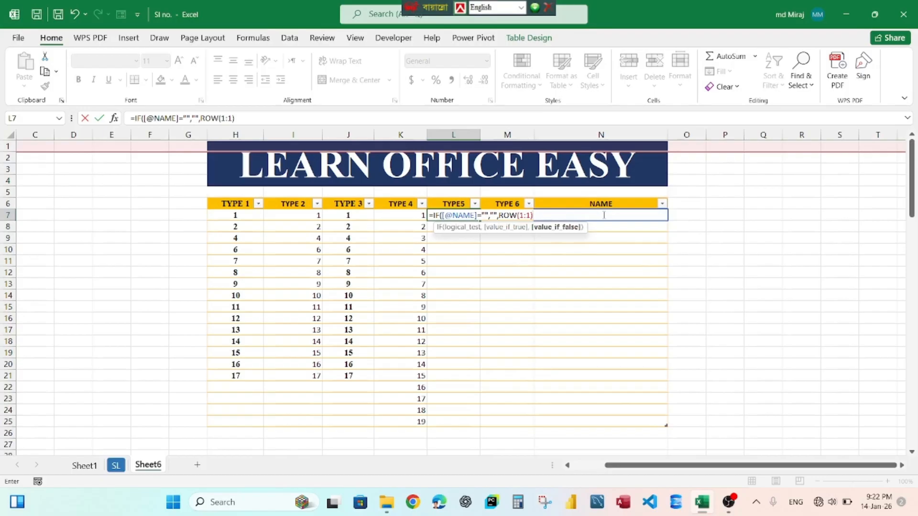
key(Return)
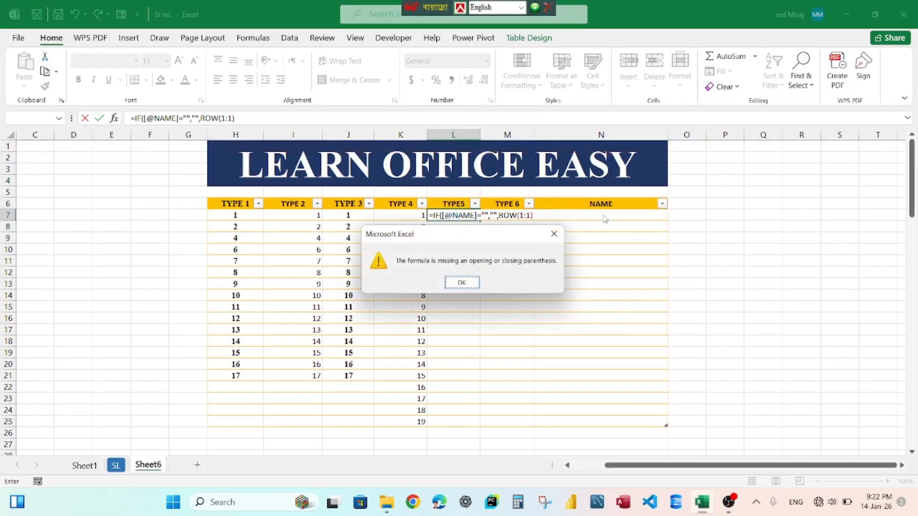
key(Return)
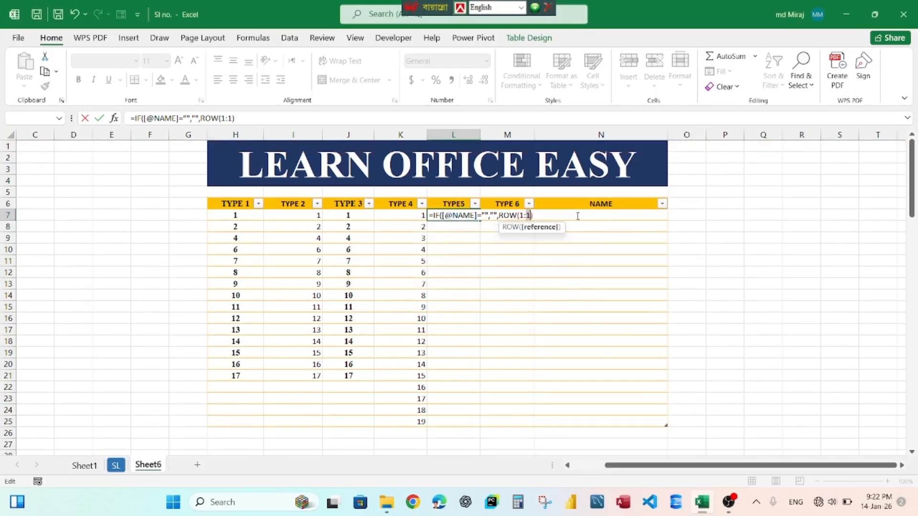
key(Right)
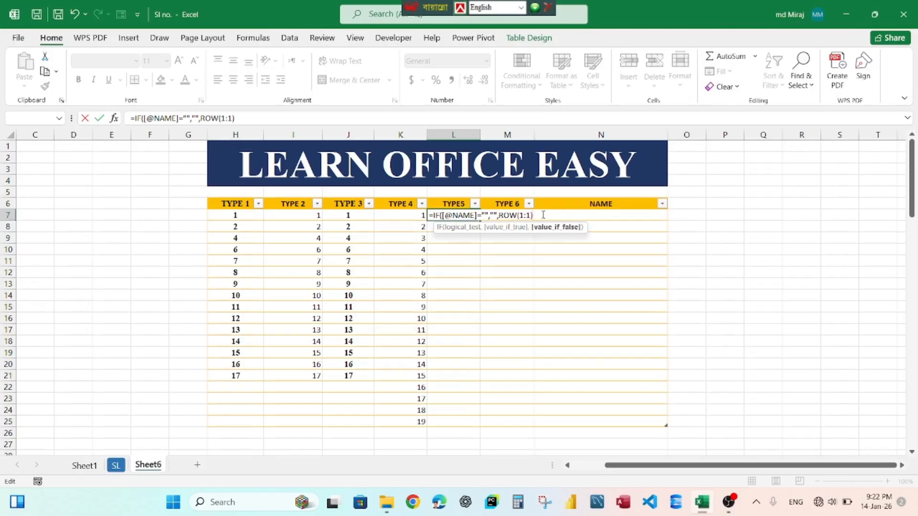
text(()
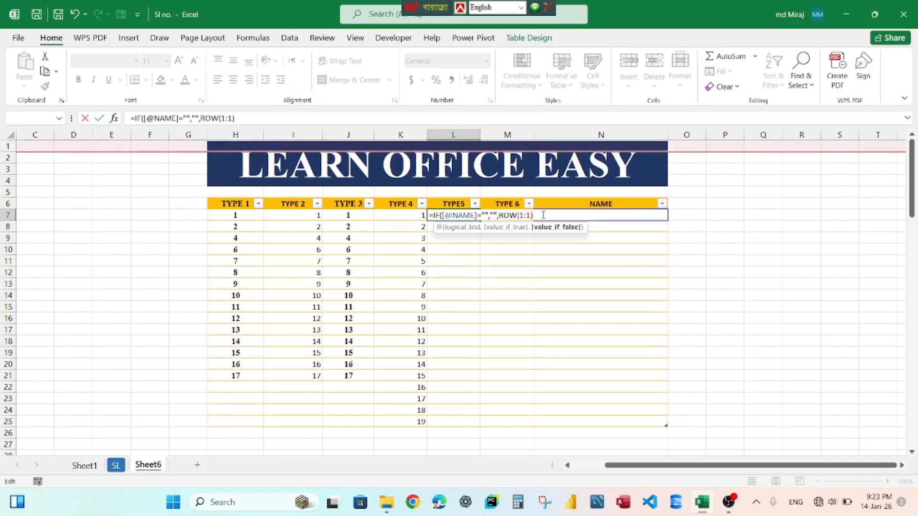
text())
key(Return)
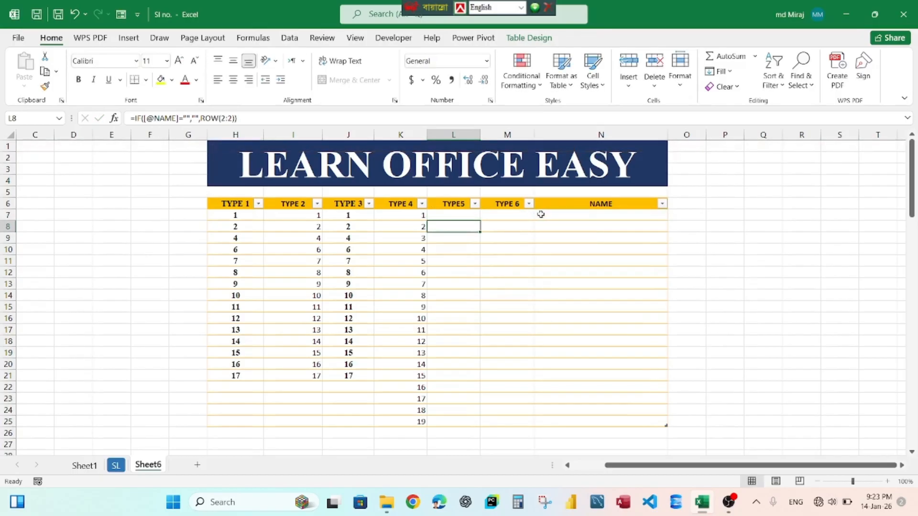
Enter five sample names into the first NAME cells of the table.
click(459, 241)
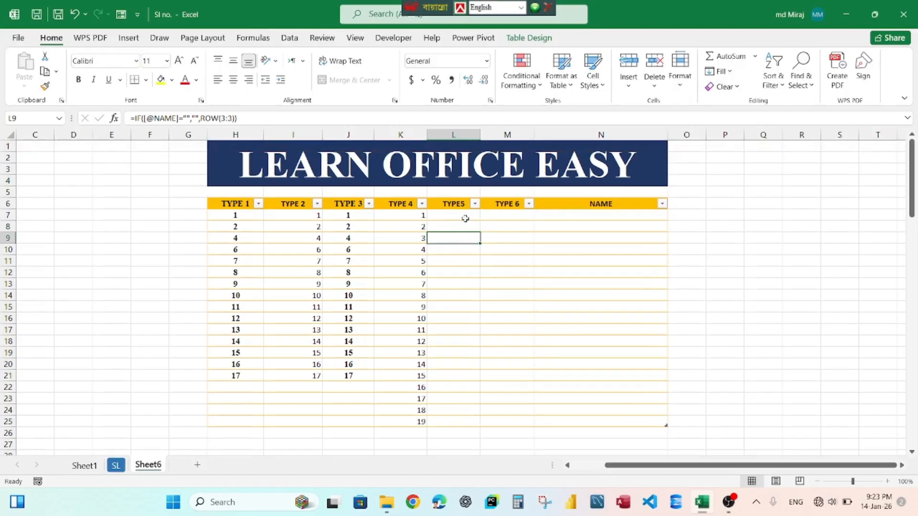
click(584, 215)
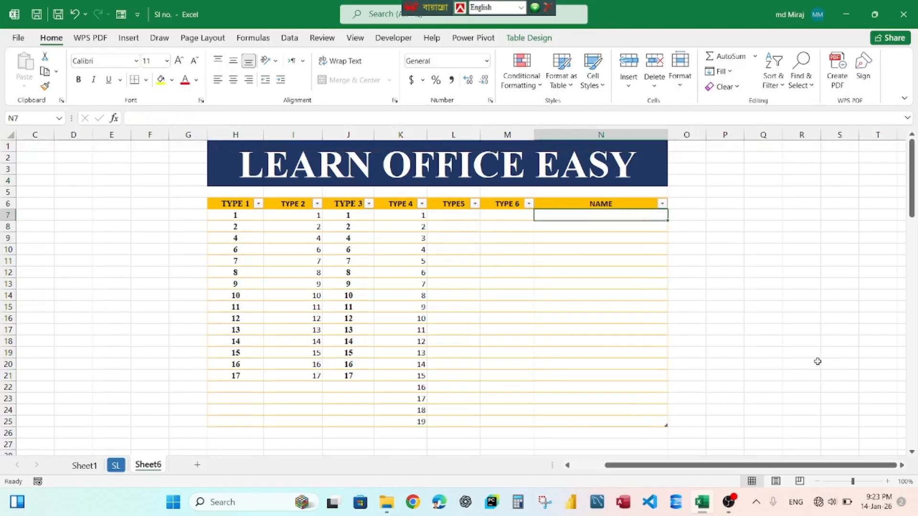
text(kmal)
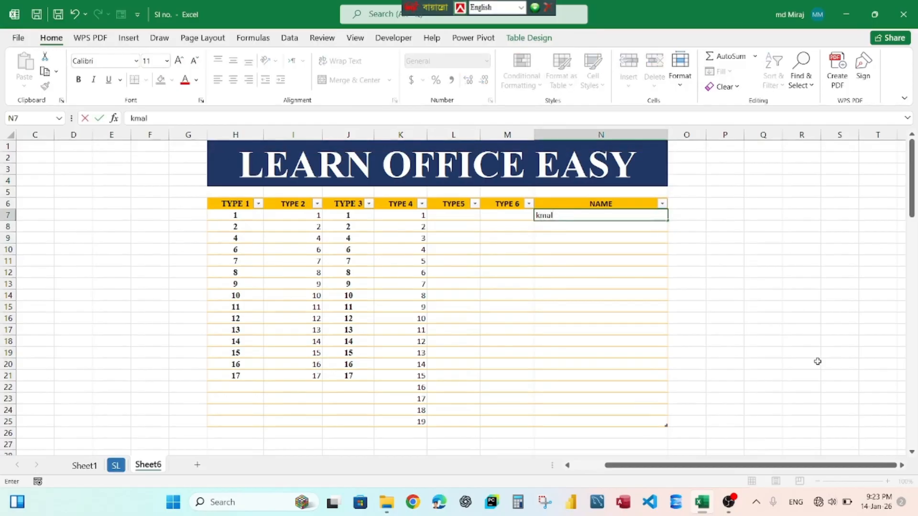
key(Return)
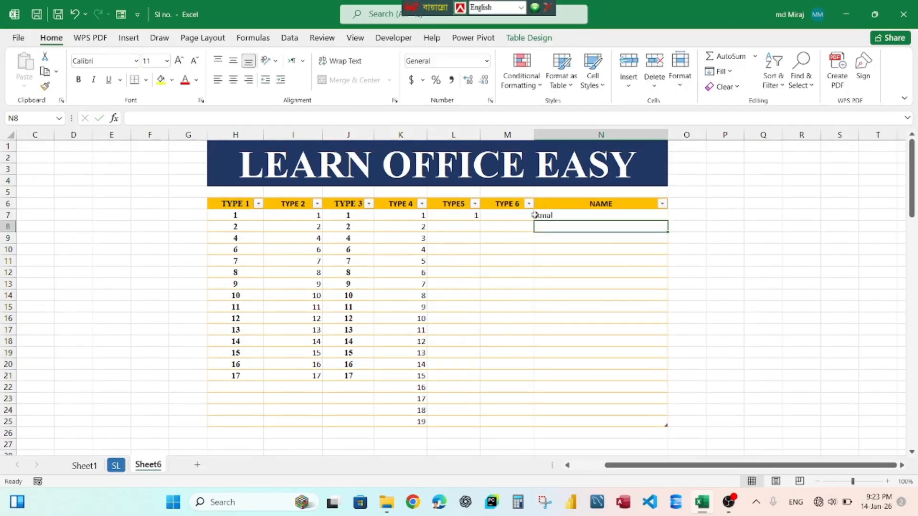
text(monirj)
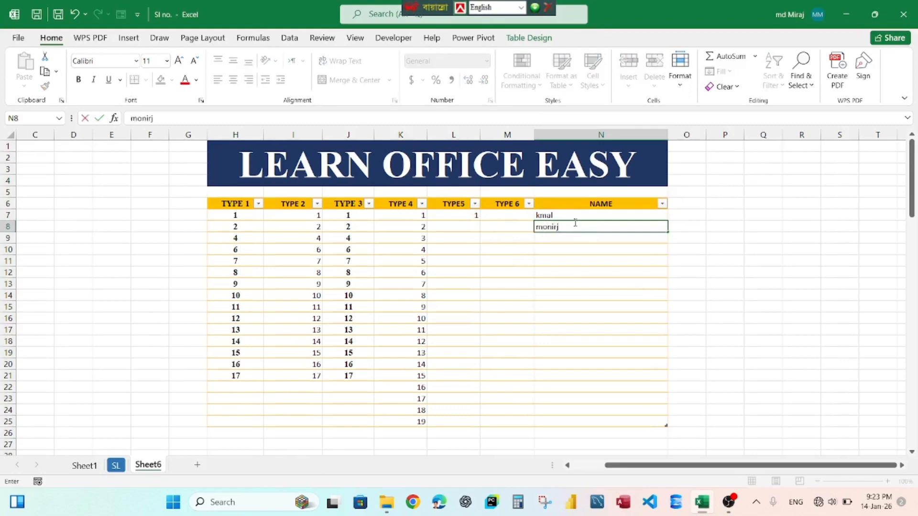
key(Return)
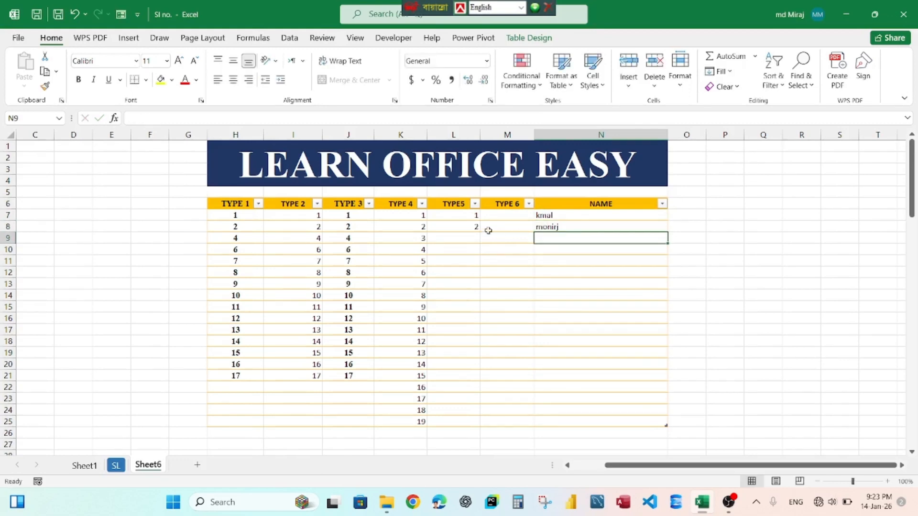
text(uerger)
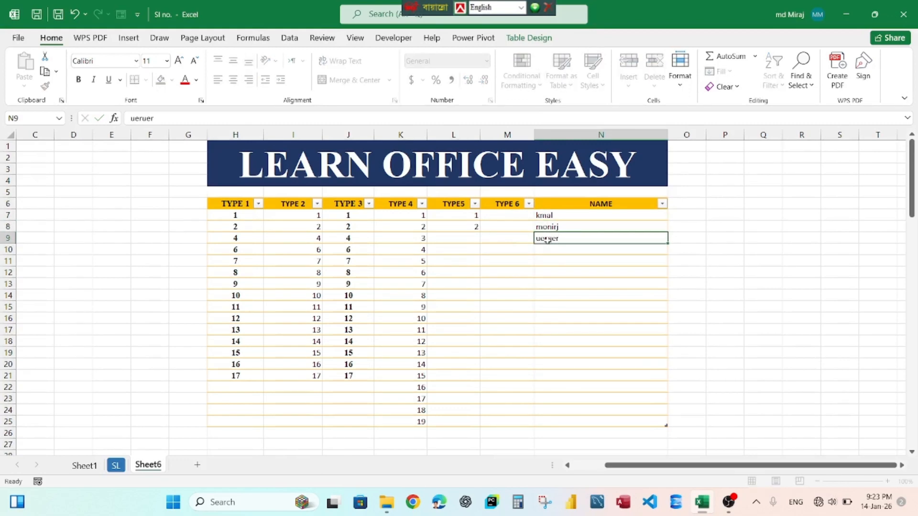
key(Return)
text(uereury)
key(Return)
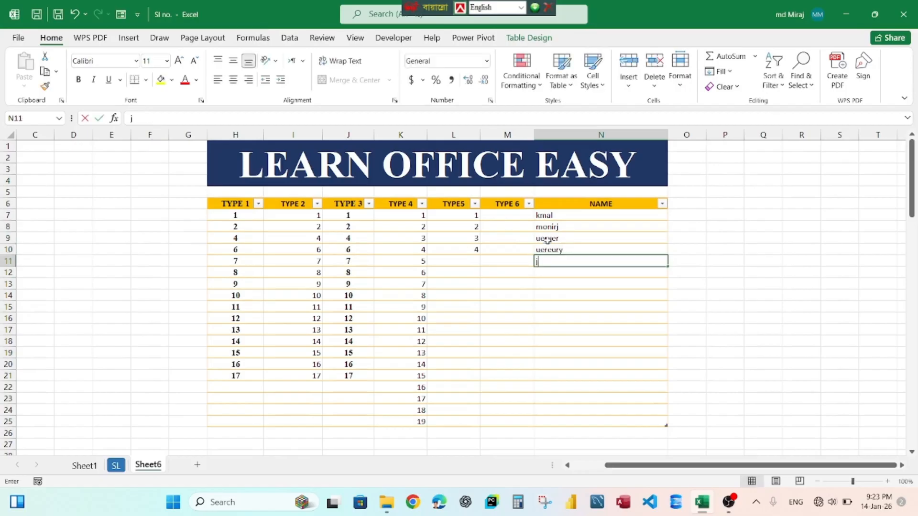
text(jueu)
key(Return)
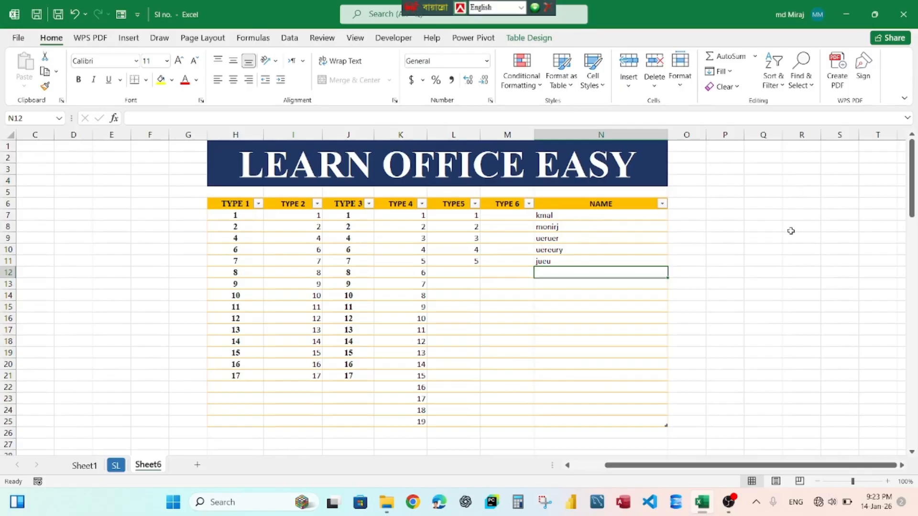
Enter the formula =SEQUENCE(100) in cell P7 outside the table.
click(732, 218)
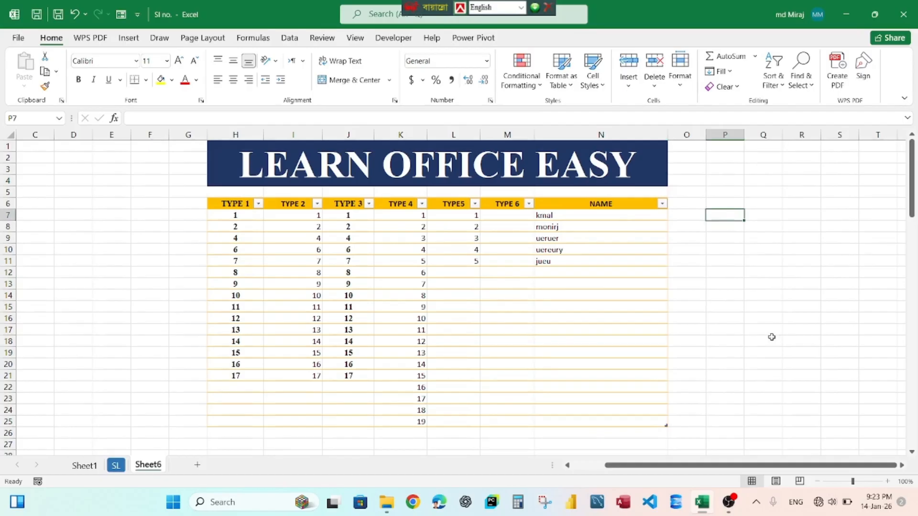
text(=)
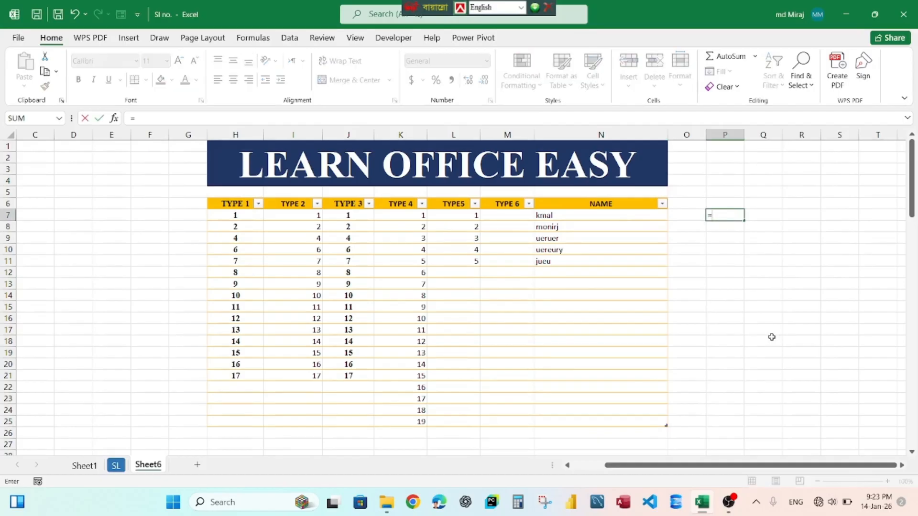
text(seq)
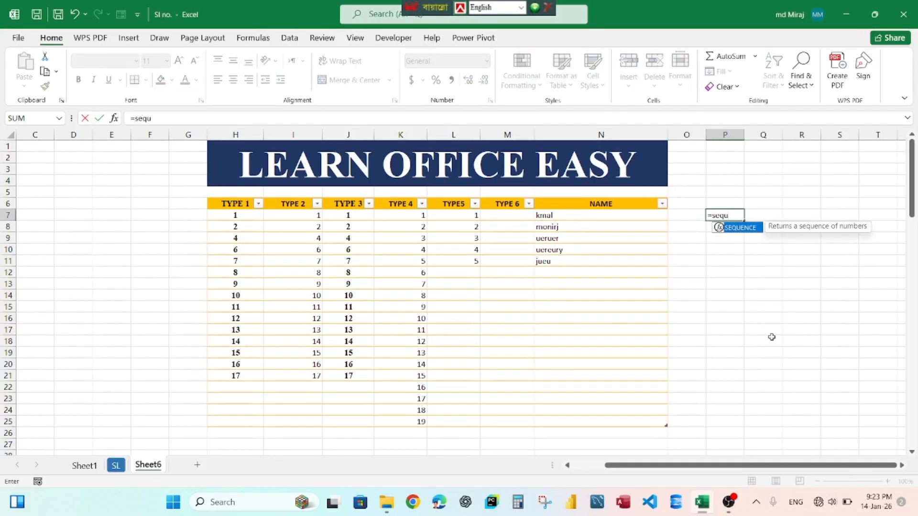
text(u)
key(Tab)
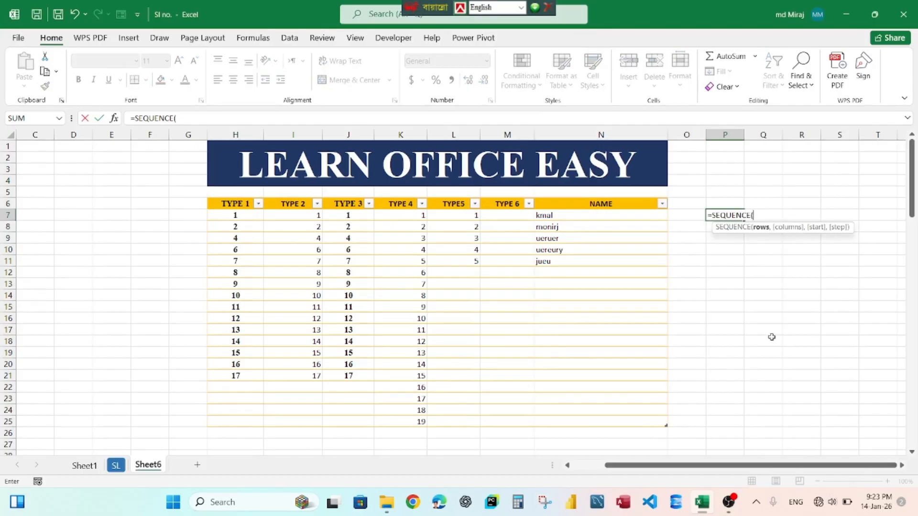
text(100)
key(Return)
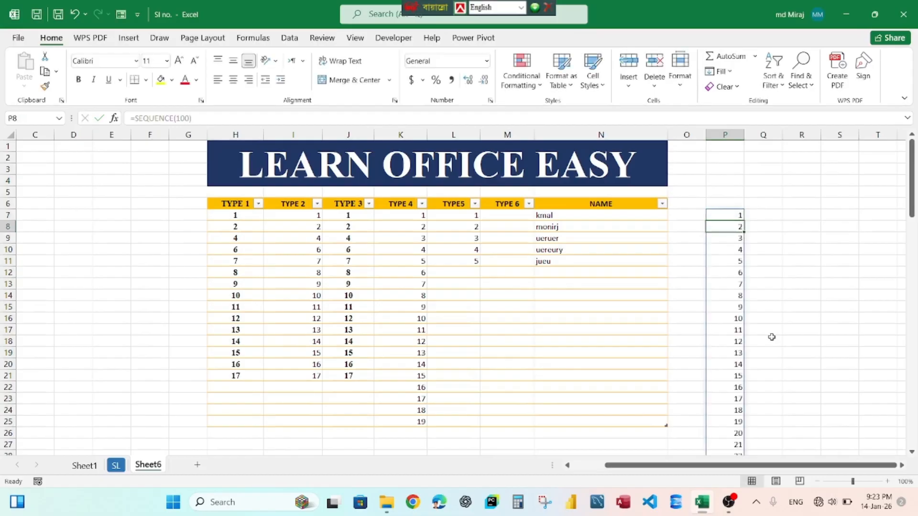
scroll(779, 322, down, 6)
scroll(757, 378, up, 6)
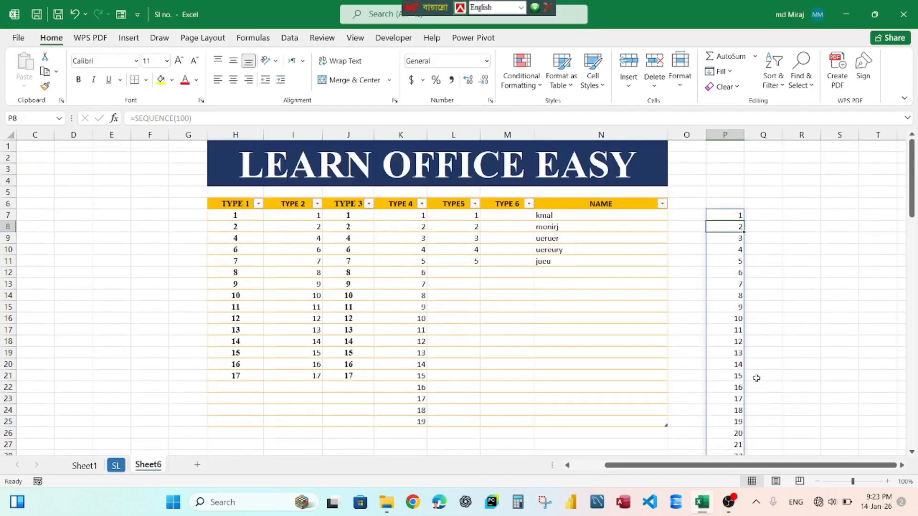